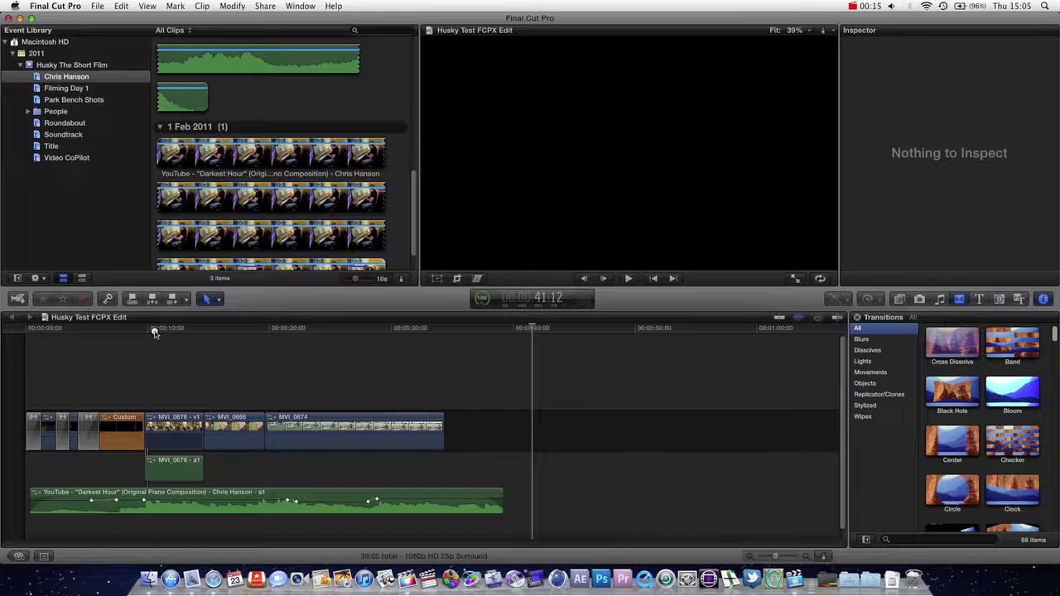
Step: Drag the playhead to about 00:00:13:24, where the man sits with clasped hands
{"action": "left_click_drag", "start_coordinate": [154, 332], "coordinate": [196, 340]}
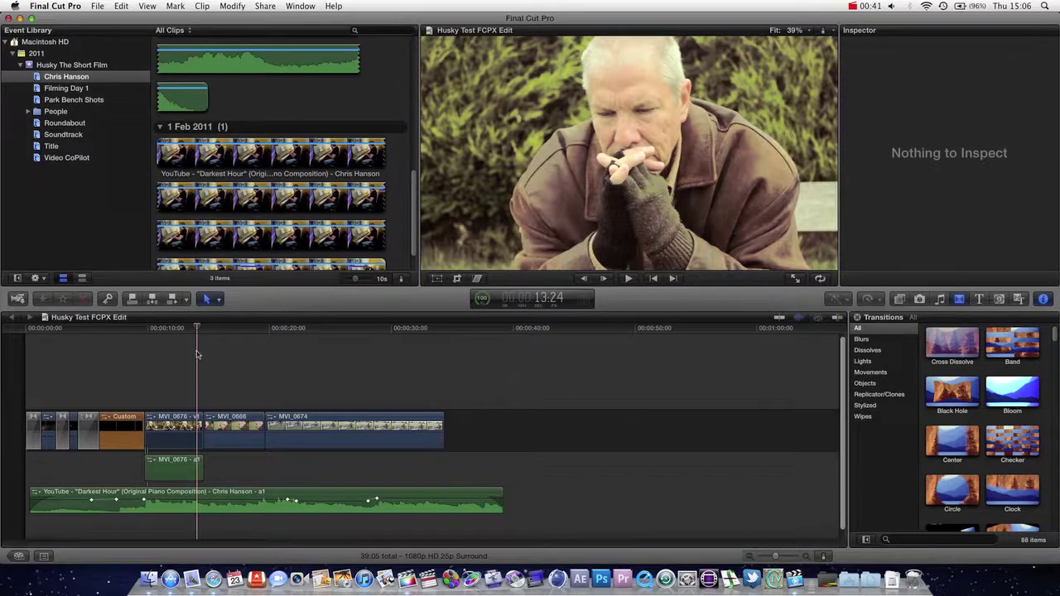
Step: Play across the cut, then zoom the timeline in tightly on the MVI_0676/MVI_0666 edit
{"action": "key", "text": "space"}
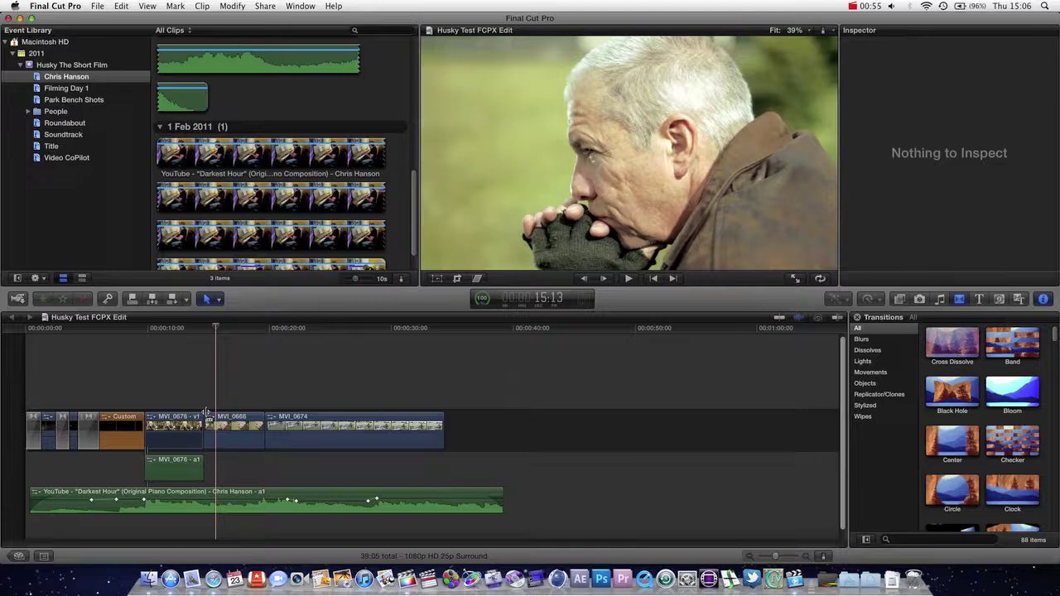
{"action": "key", "text": "super+equal"}
{"action": "key", "text": "super+equal"}
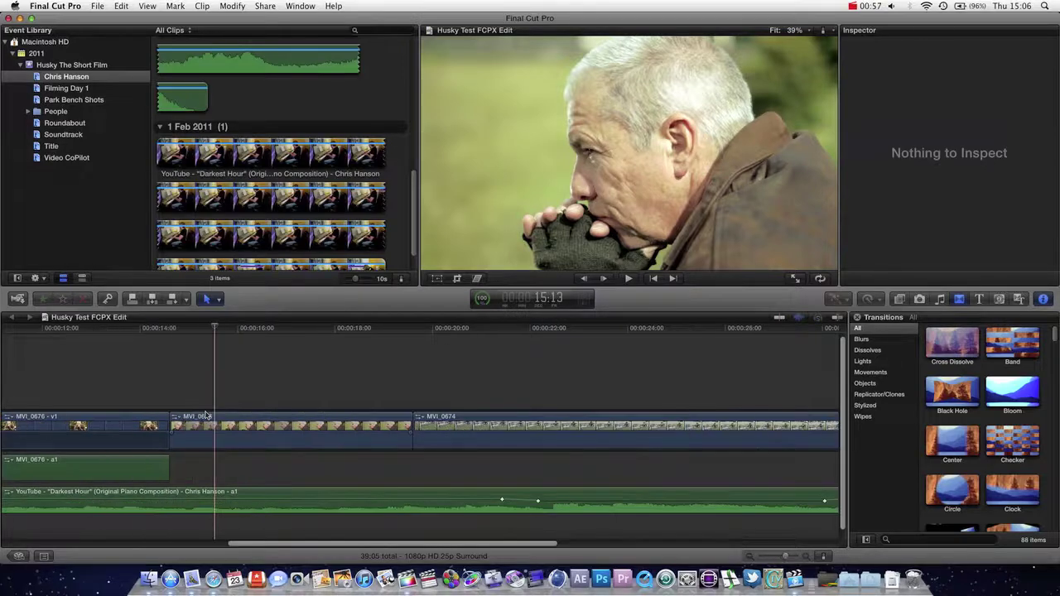
{"action": "key", "text": "super+minus"}
{"action": "key", "text": "super+equal"}
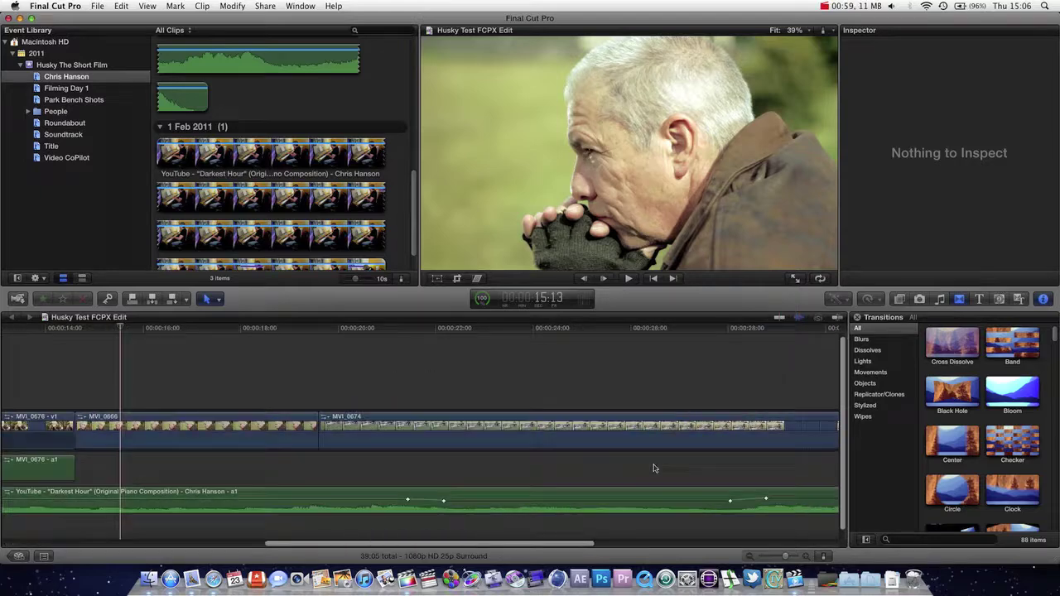
{"action": "scroll", "coordinate": [259, 460], "scroll_direction": "left", "scroll_amount": 5}
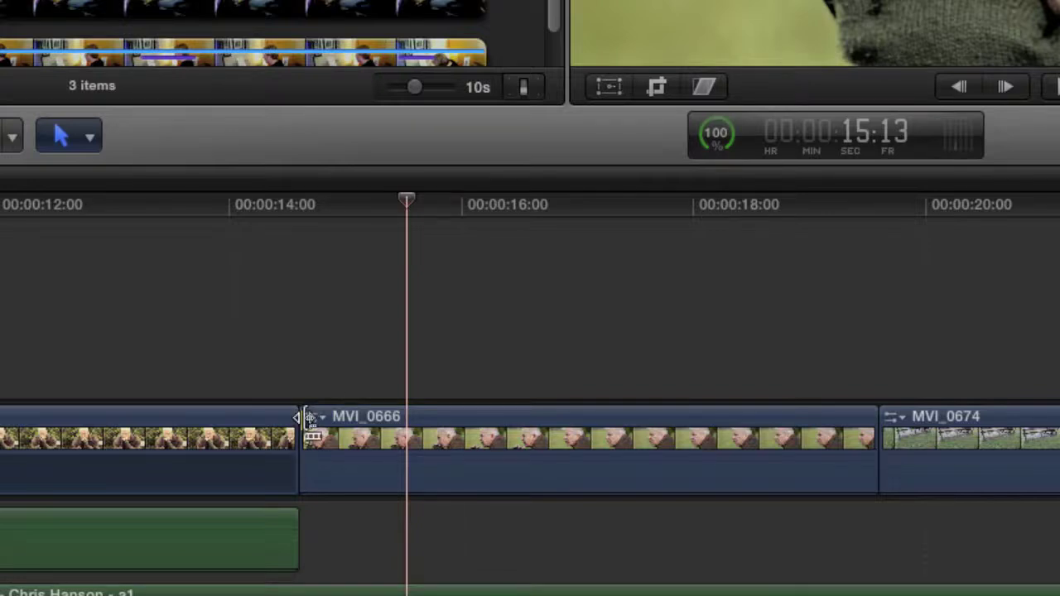
Step: Ripple-trim the start of MVI_0666, undo, and re-trim the cut about four frames earlier
{"action": "left_click_drag", "start_coordinate": [306, 416], "coordinate": [429, 415]}
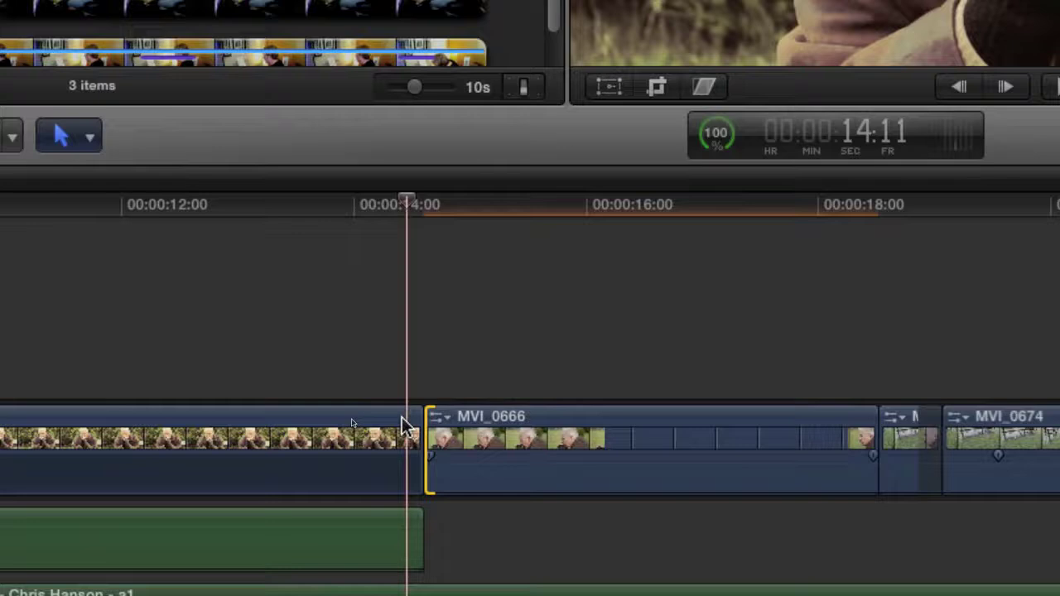
{"action": "key", "text": "super+z"}
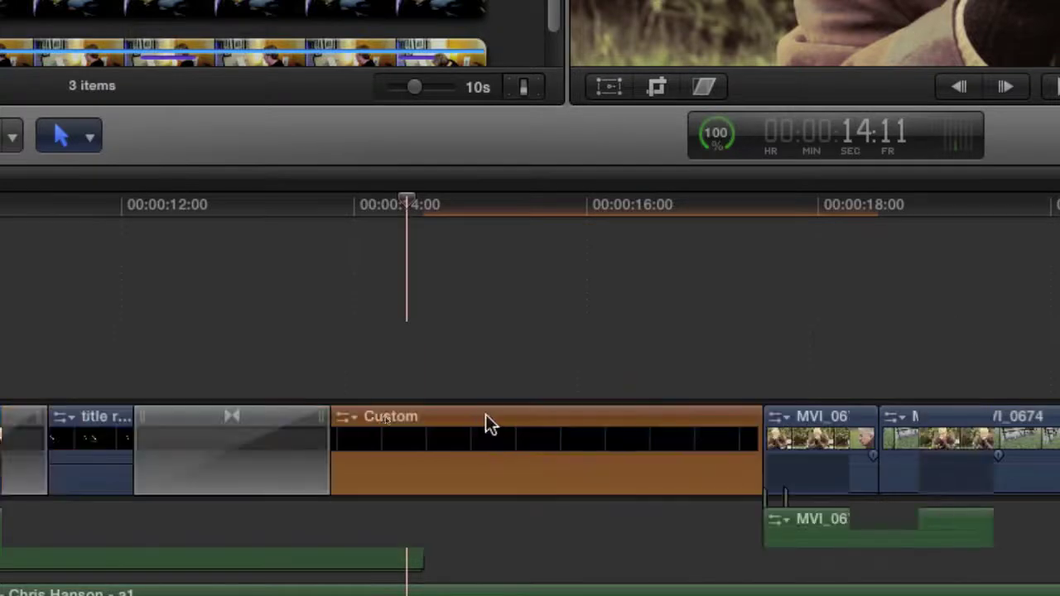
{"action": "key", "text": "super+z"}
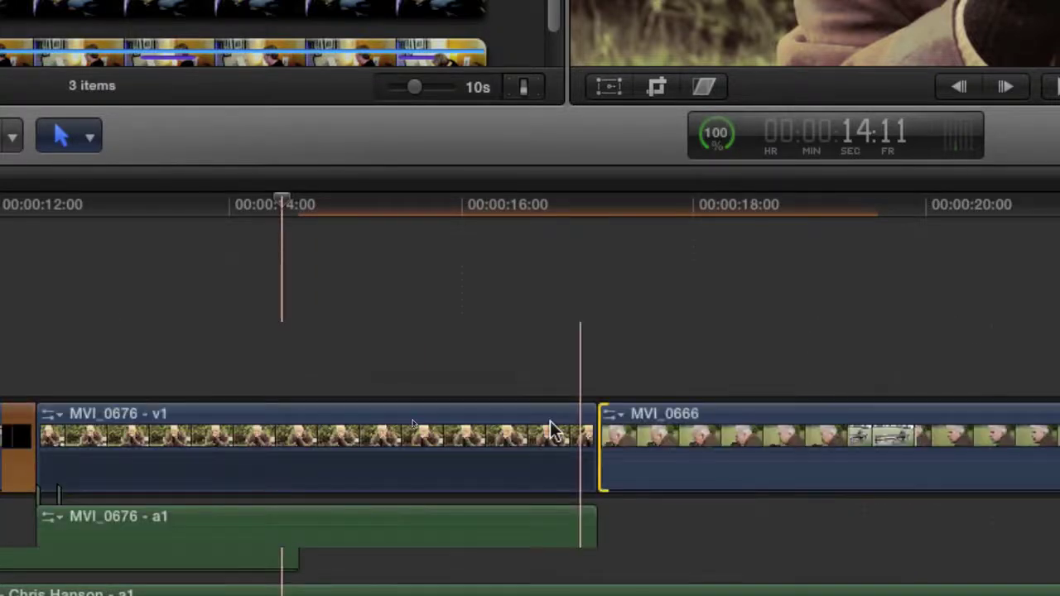
{"action": "key", "text": "super+z"}
{"action": "left_click_drag", "start_coordinate": [590, 430], "coordinate": [593, 407]}
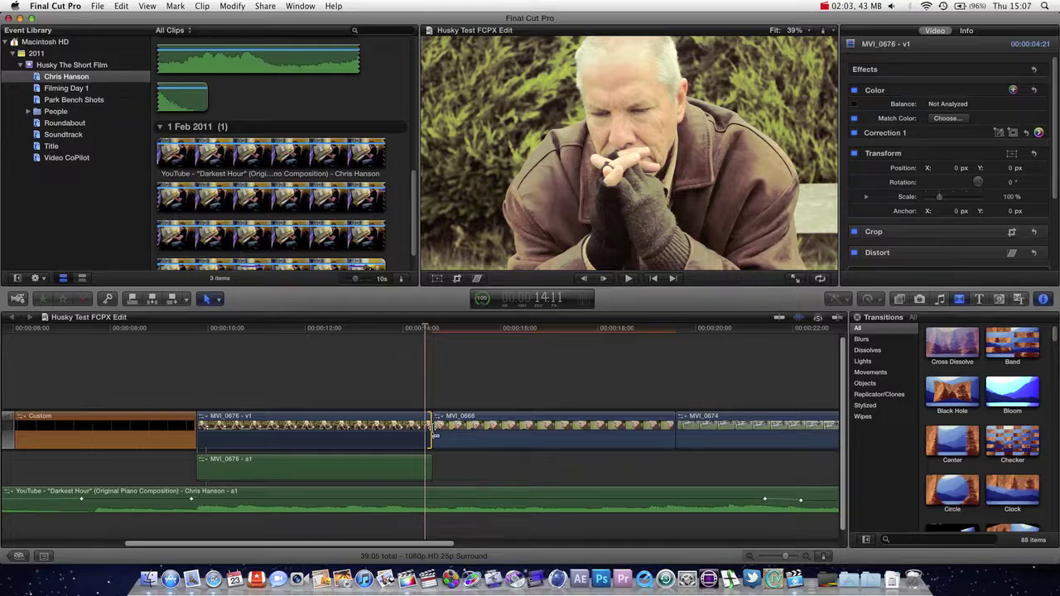
Step: Double-click the MVI_0676/MVI_0666 edit point to bring up the Precision Editor
{"action": "double_click", "coordinate": [433, 430]}
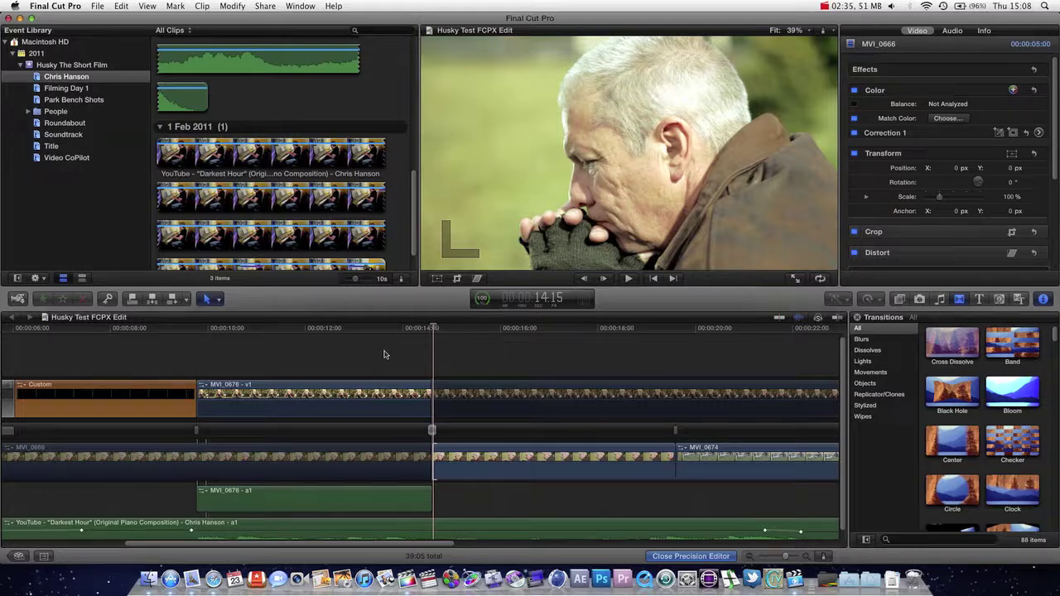
Step: Skim both sides of the cut, then drag the edit handle to shift the cut earlier and later
{"action": "left_click_drag", "start_coordinate": [398, 331], "coordinate": [431, 425]}
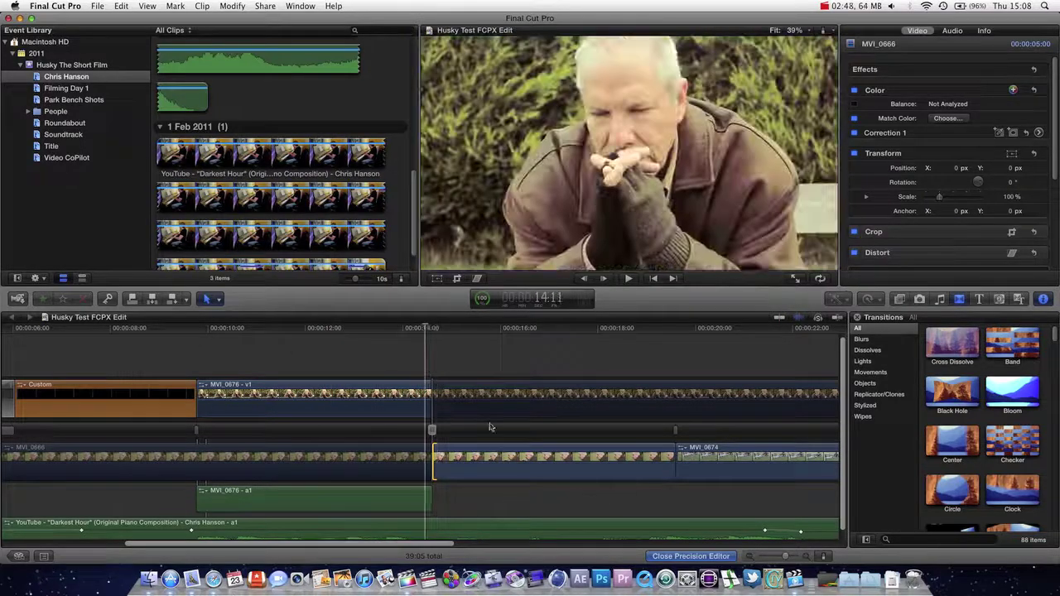
{"action": "left_click", "coordinate": [471, 328]}
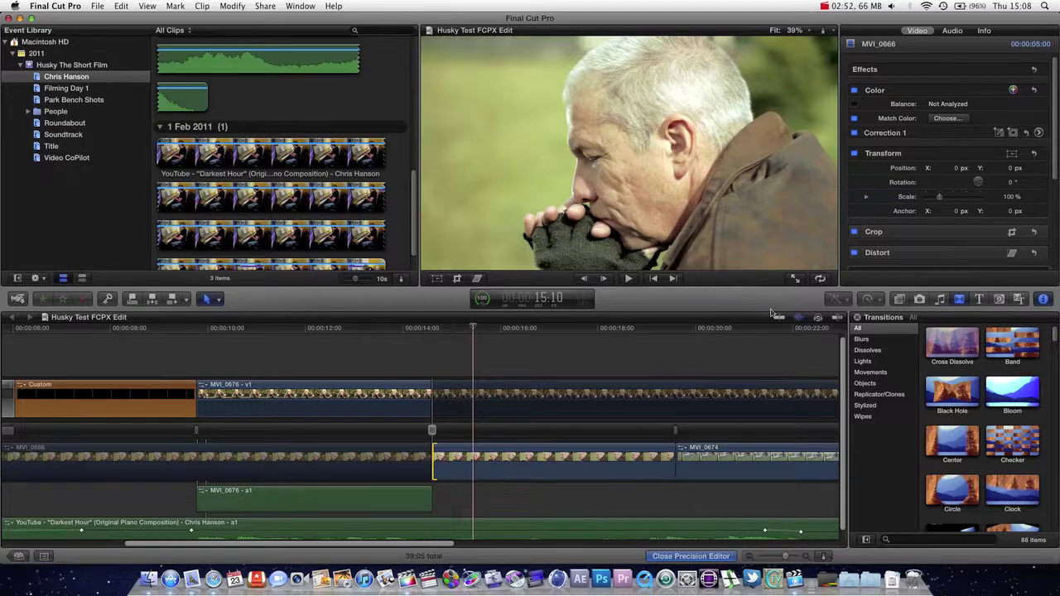
{"action": "left_click_drag", "start_coordinate": [432, 454], "coordinate": [461, 457]}
{"action": "left_click_drag", "start_coordinate": [460, 385], "coordinate": [478, 430]}
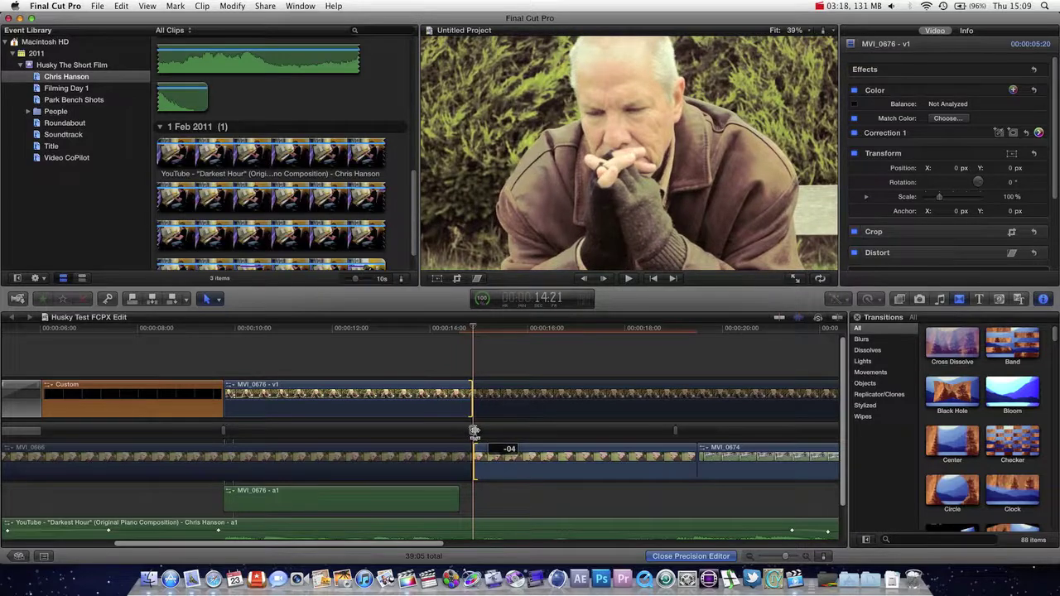
{"action": "mouse_move", "coordinate": [459, 432]}
{"action": "left_mouse_down"}
{"action": "mouse_move", "coordinate": [448, 431]}
{"action": "mouse_move", "coordinate": [472, 430]}
{"action": "left_mouse_up"}
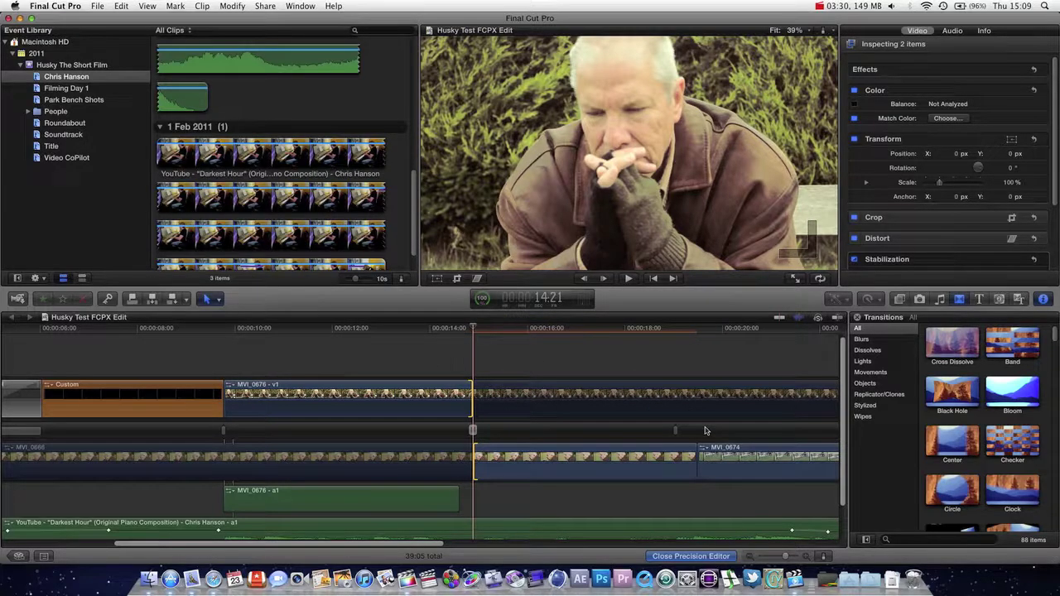
{"action": "scroll", "coordinate": [705, 430], "scroll_direction": "down", "scroll_amount": 3}
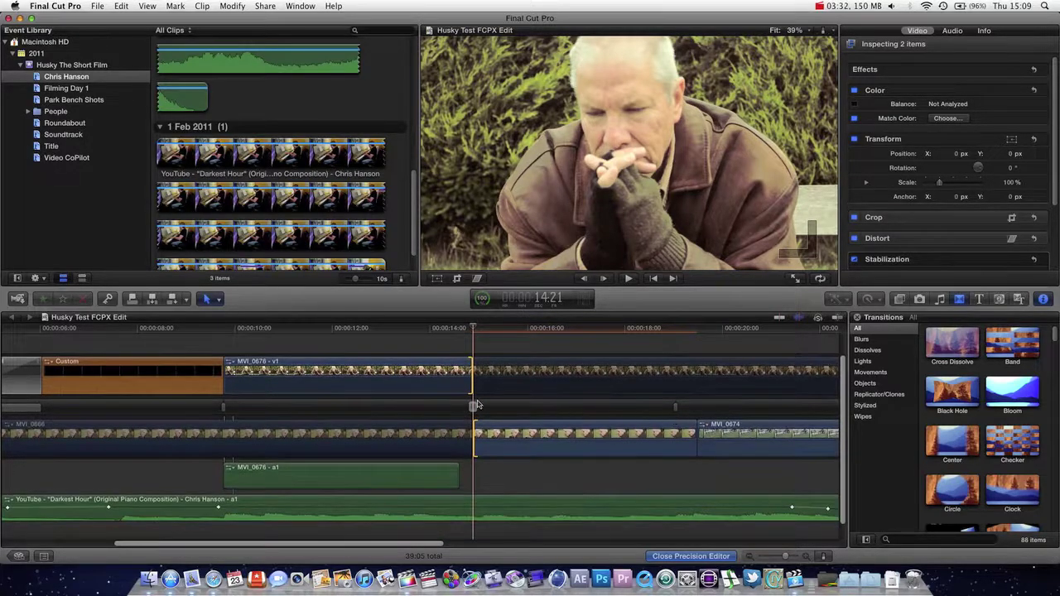
{"action": "scroll", "coordinate": [477, 405], "scroll_direction": "right", "scroll_amount": 10}
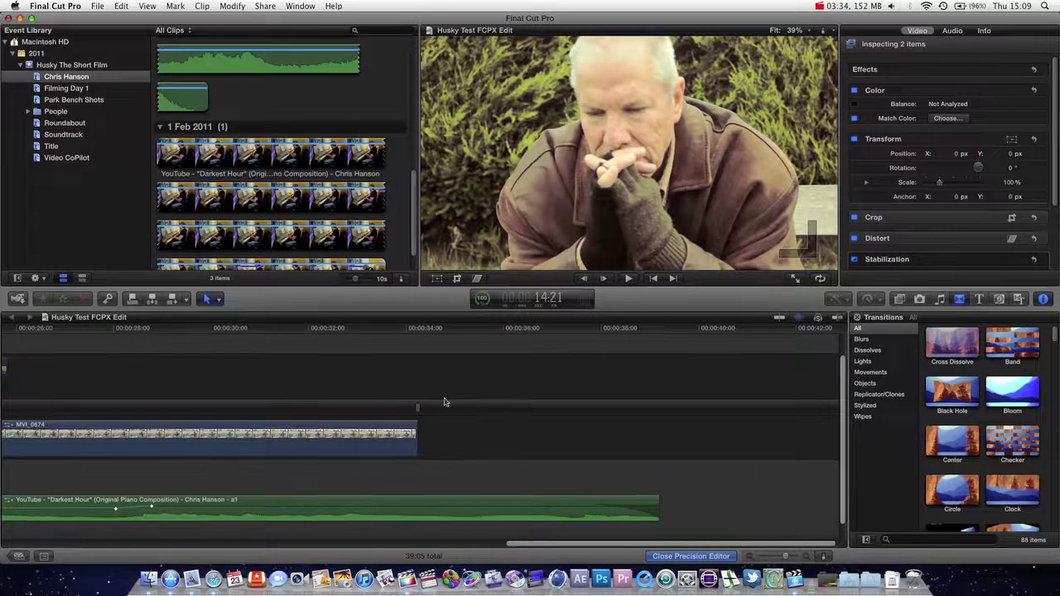
{"action": "scroll", "coordinate": [447, 403], "scroll_direction": "left", "scroll_amount": 9}
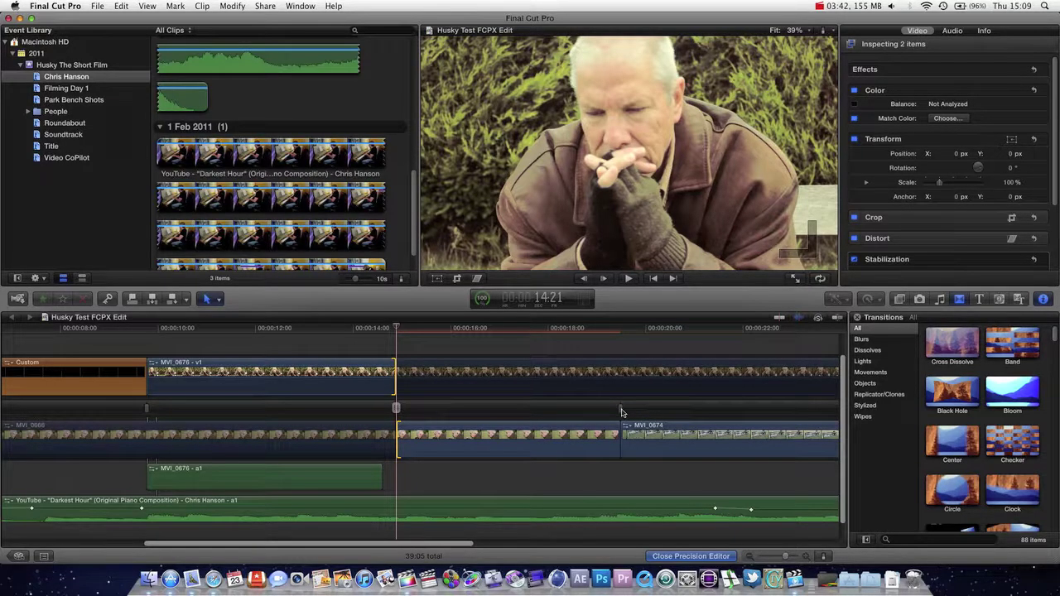
Step: Reopen the Precision Editor on the MVI_0666/MVI_0674 cut, then switch to the Custom/MVI_0676 cut
{"action": "double_click", "coordinate": [621, 411]}
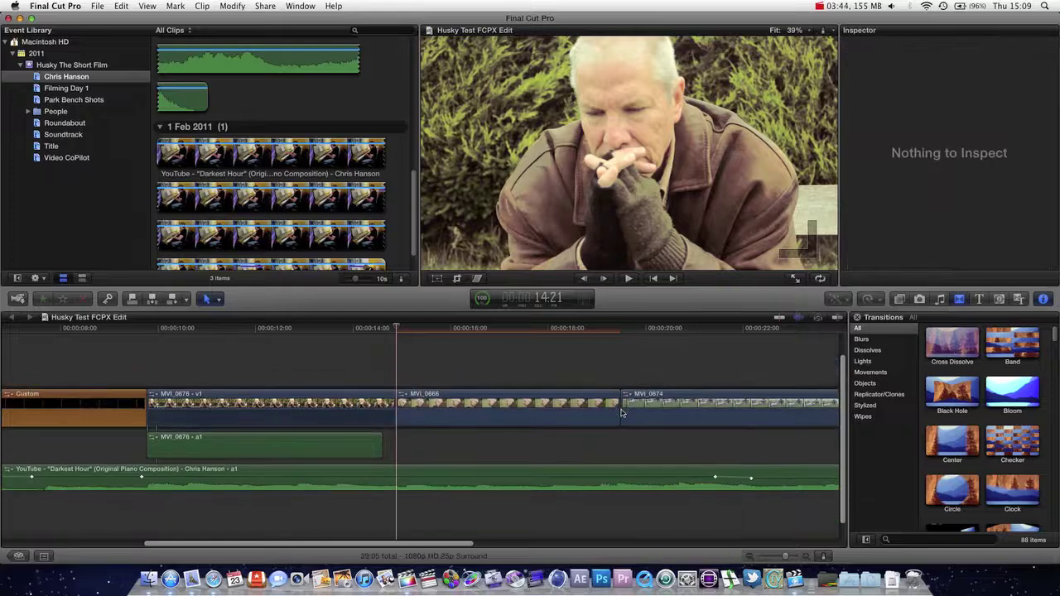
{"action": "left_click", "coordinate": [621, 411]}
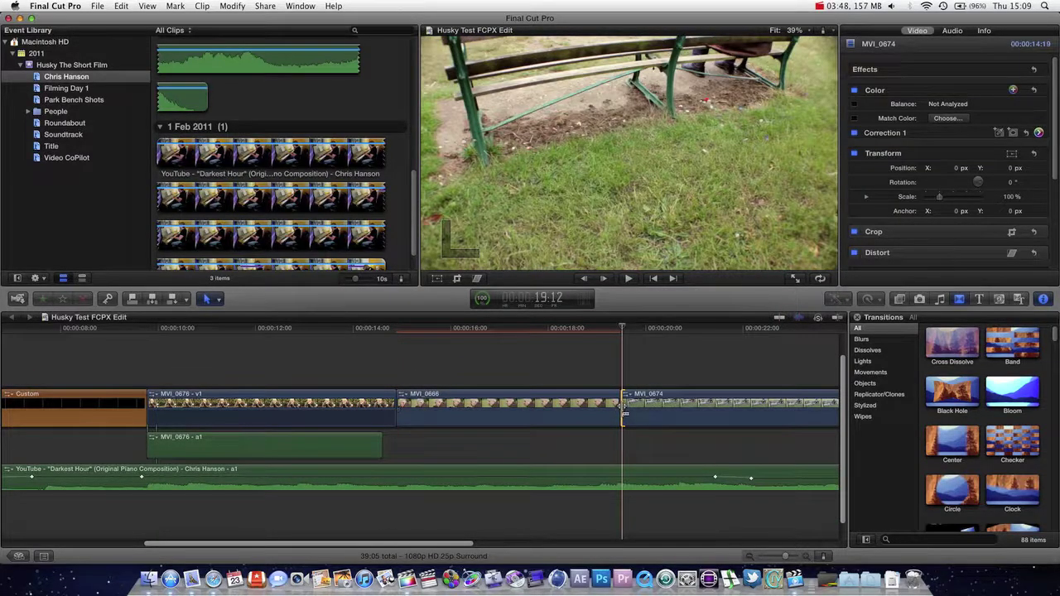
{"action": "double_click", "coordinate": [623, 411]}
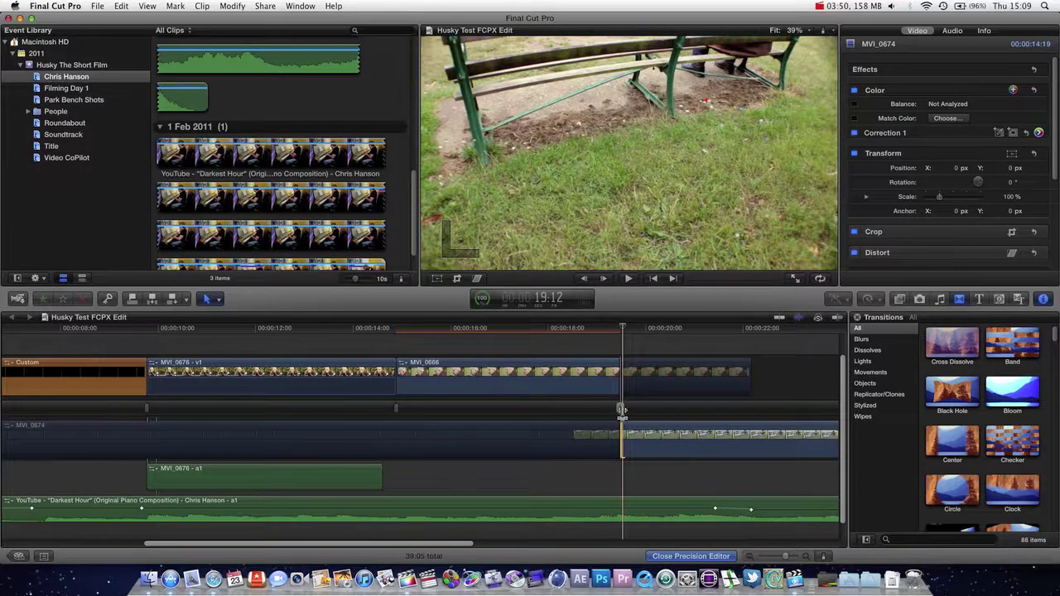
{"action": "left_click", "coordinate": [150, 409]}
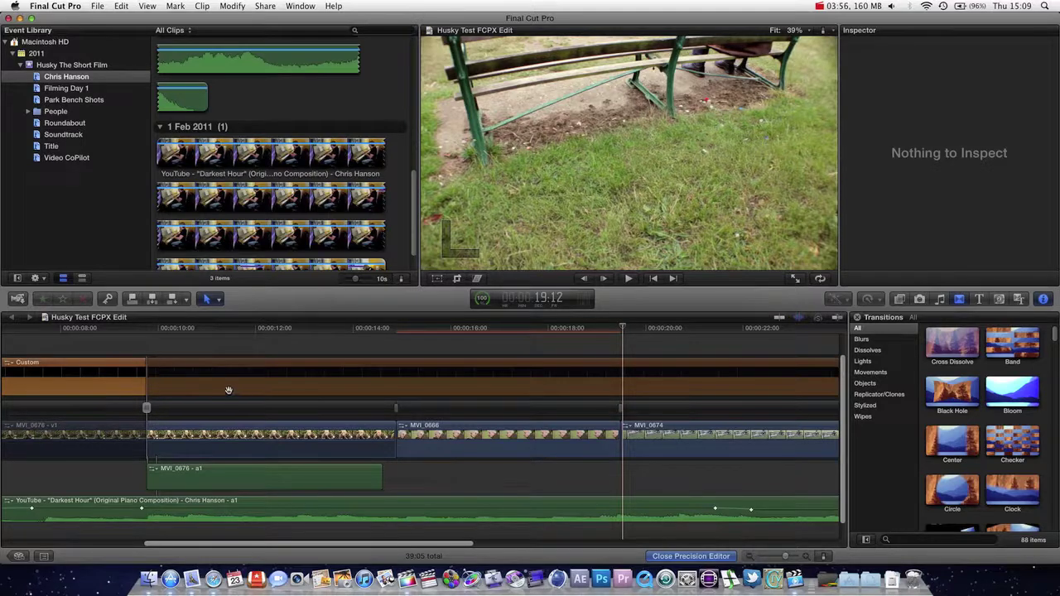
{"action": "scroll", "coordinate": [228, 390], "scroll_direction": "left", "scroll_amount": 10}
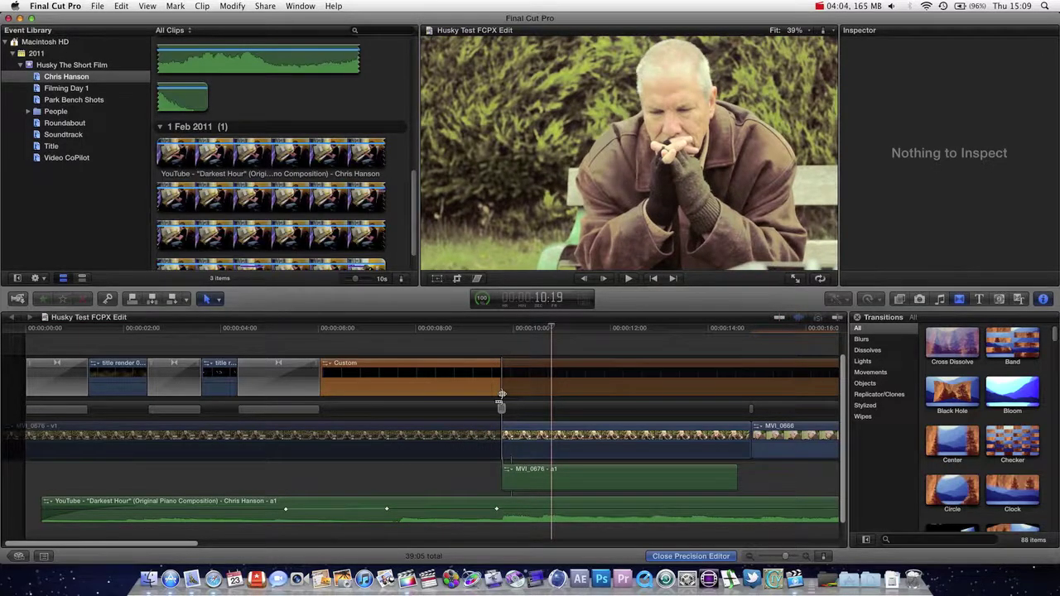
Step: Nudge the Custom/MVI_0676 cut slightly later and extend the title-render edit by one frame
{"action": "mouse_move", "coordinate": [501, 404]}
{"action": "left_mouse_down"}
{"action": "mouse_move", "coordinate": [511, 412]}
{"action": "mouse_move", "coordinate": [498, 408]}
{"action": "left_mouse_up"}
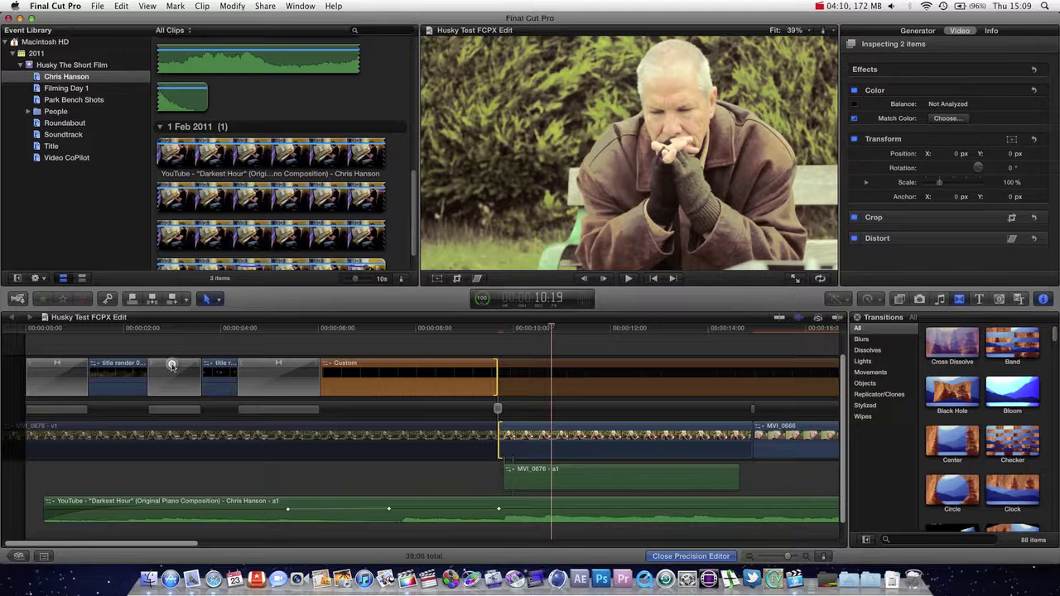
{"action": "left_click", "coordinate": [173, 410]}
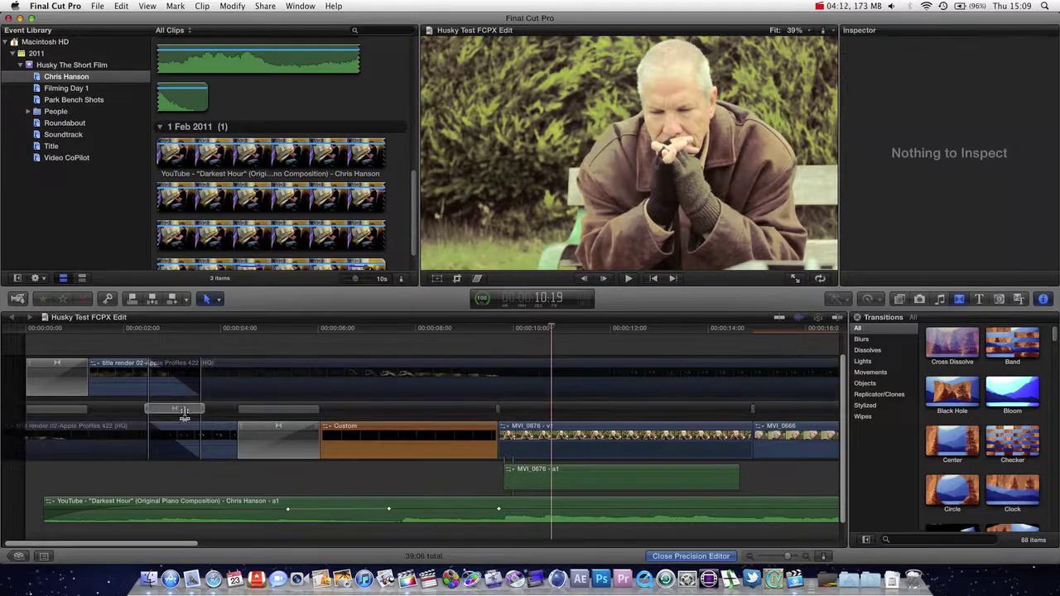
{"action": "left_click_drag", "start_coordinate": [205, 411], "coordinate": [74, 431]}
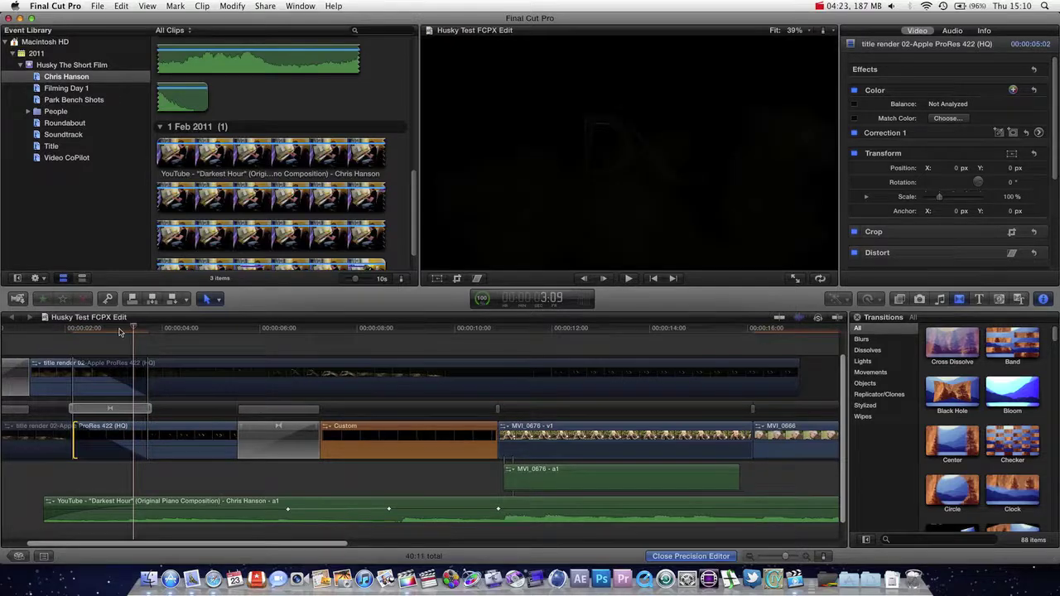
{"action": "left_click", "coordinate": [478, 393]}
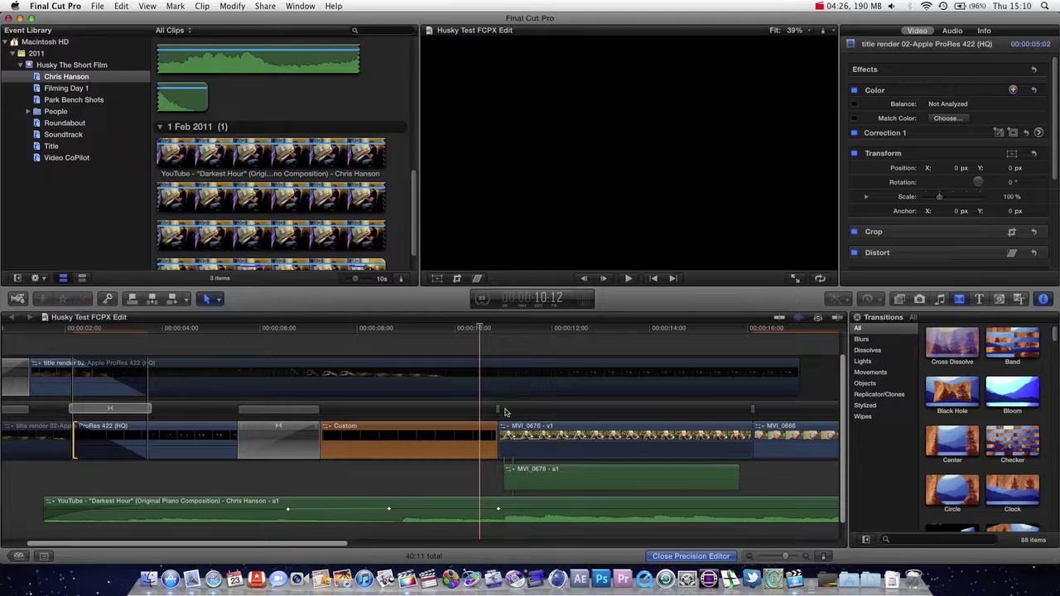
{"action": "double_click", "coordinate": [497, 411]}
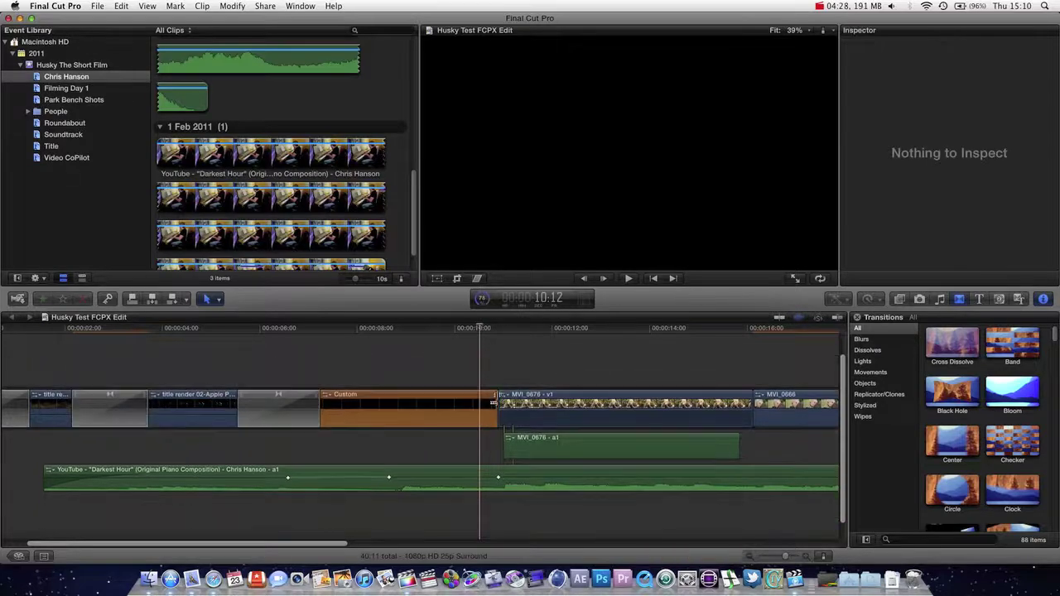
Step: In the Precision Editor, start MVI_0674 one frame later and end MVI_0666 two frames earlier
{"action": "left_click", "coordinate": [513, 369]}
{"action": "left_click_drag", "start_coordinate": [500, 335], "coordinate": [570, 414]}
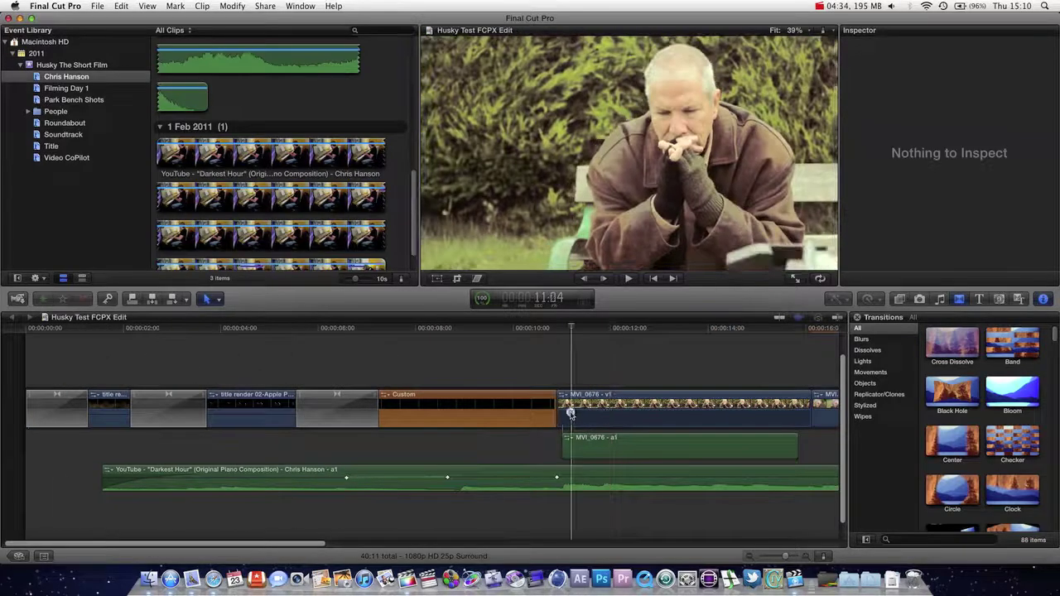
{"action": "scroll", "coordinate": [580, 422], "scroll_direction": "right", "scroll_amount": 10}
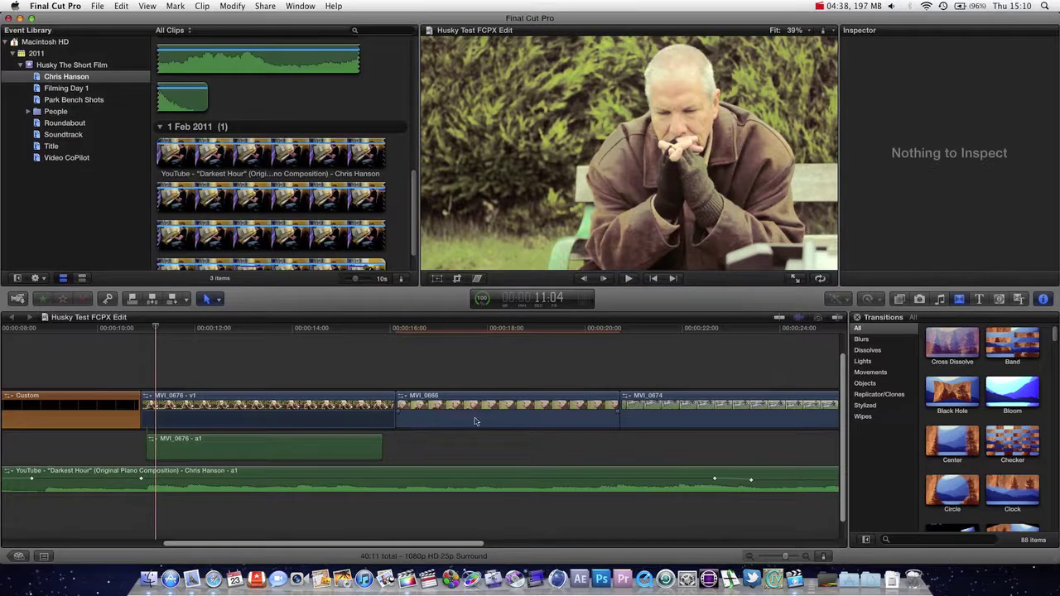
{"action": "double_click", "coordinate": [622, 401]}
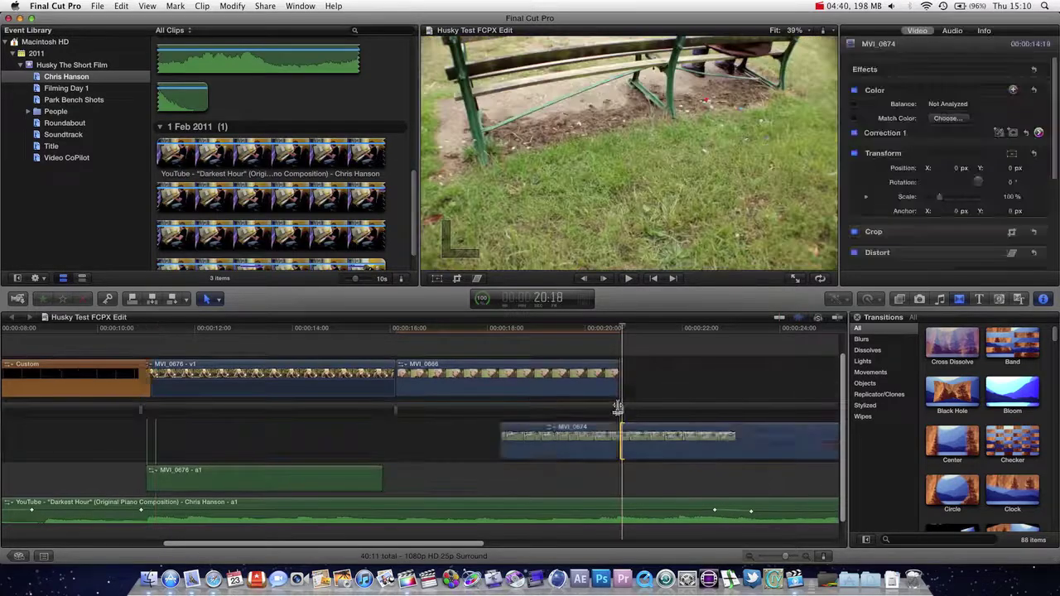
{"action": "left_click_drag", "start_coordinate": [619, 409], "coordinate": [623, 407]}
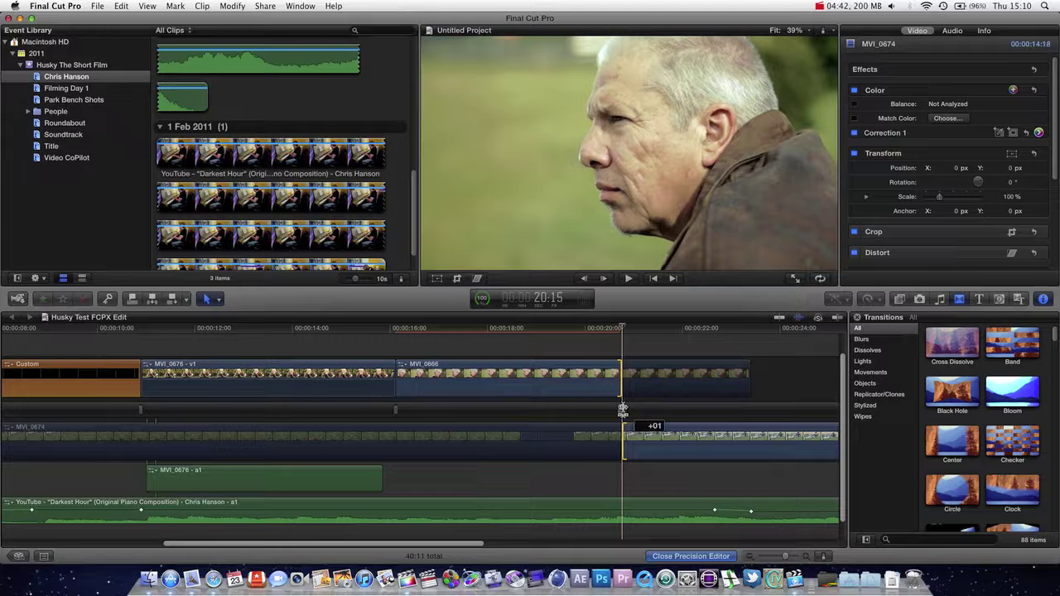
{"action": "left_click_drag", "start_coordinate": [623, 369], "coordinate": [620, 368]}
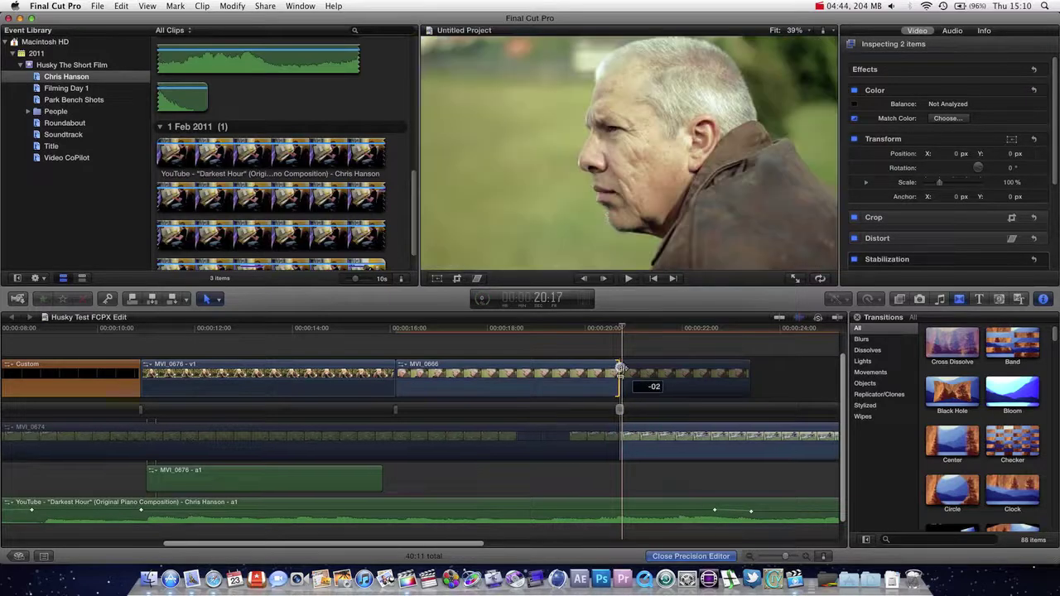
{"action": "double_click", "coordinate": [619, 369]}
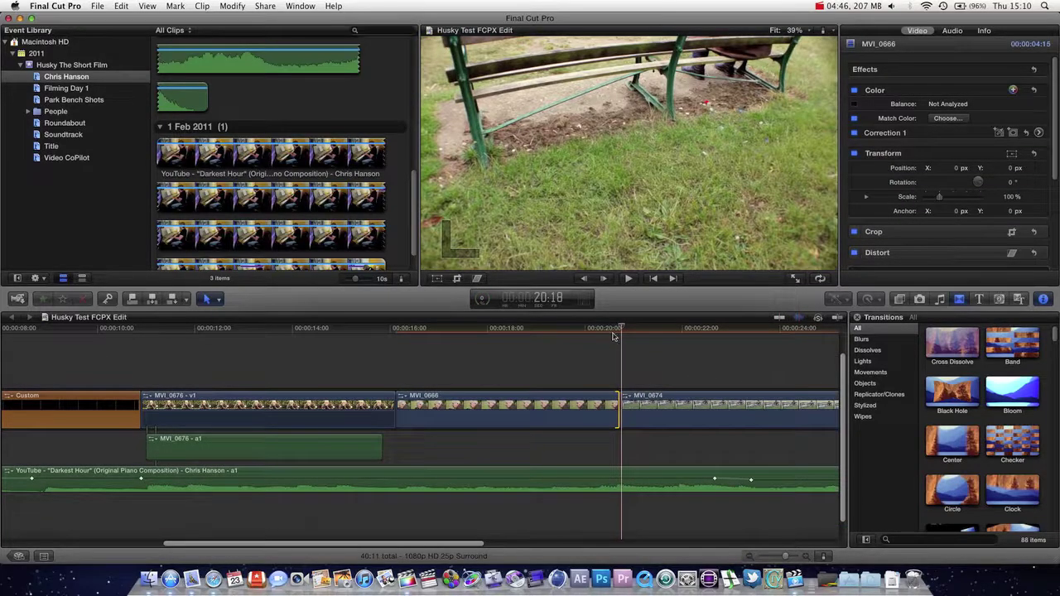
{"action": "left_click_drag", "start_coordinate": [614, 336], "coordinate": [149, 394]}
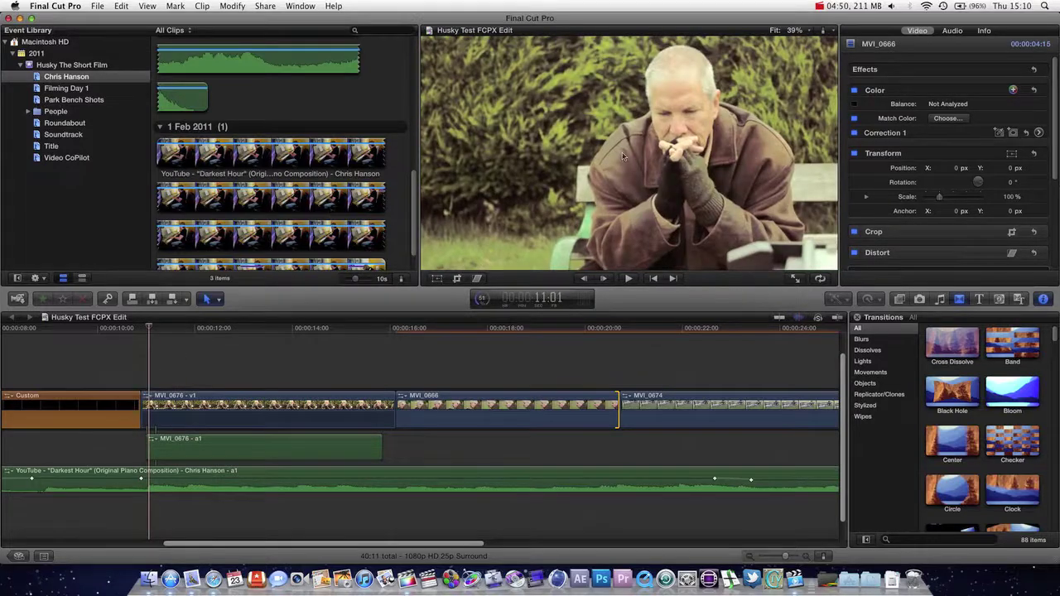